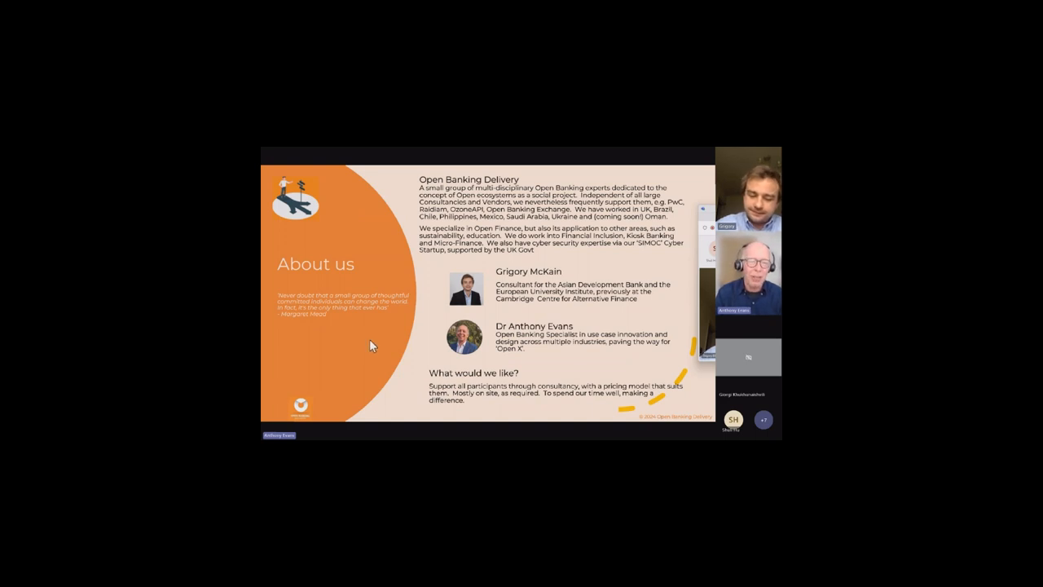
- Advance the shared deck from About us to the Open Banking origins slide
{"action": "left_click", "coordinate": [369, 339]}
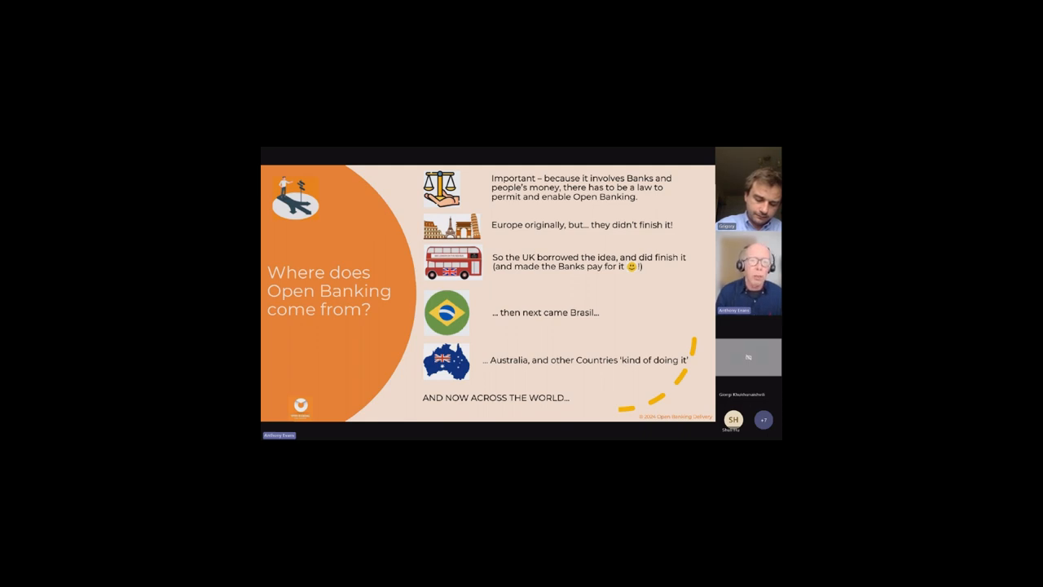
- Advance the deck to the Why Georgia slide listing social drivers
{"action": "key", "text": "Right"}
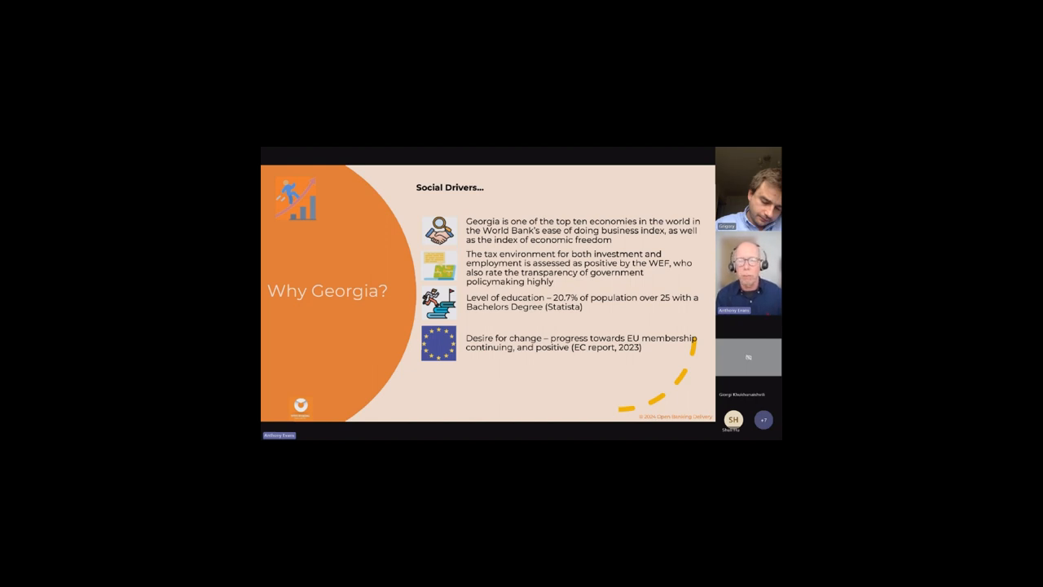
- Advance to the Why Georgia slide on strong technology and support
{"action": "left_click", "coordinate": [391, 321]}
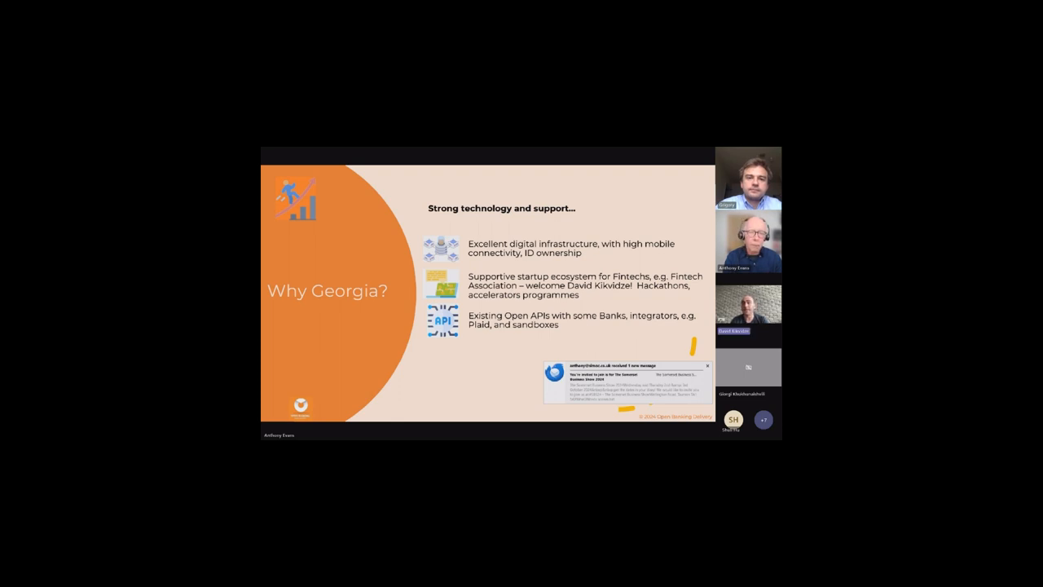
{"action": "left_click", "coordinate": [709, 369]}
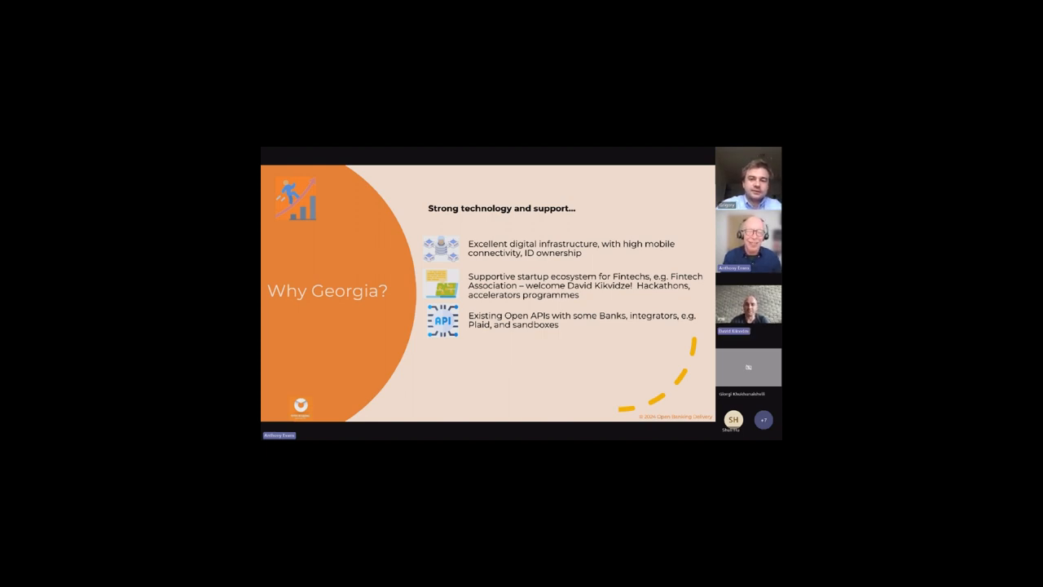
- Advance the shared deck to the Supportive regulatory environment slide
{"action": "key", "text": "Right"}
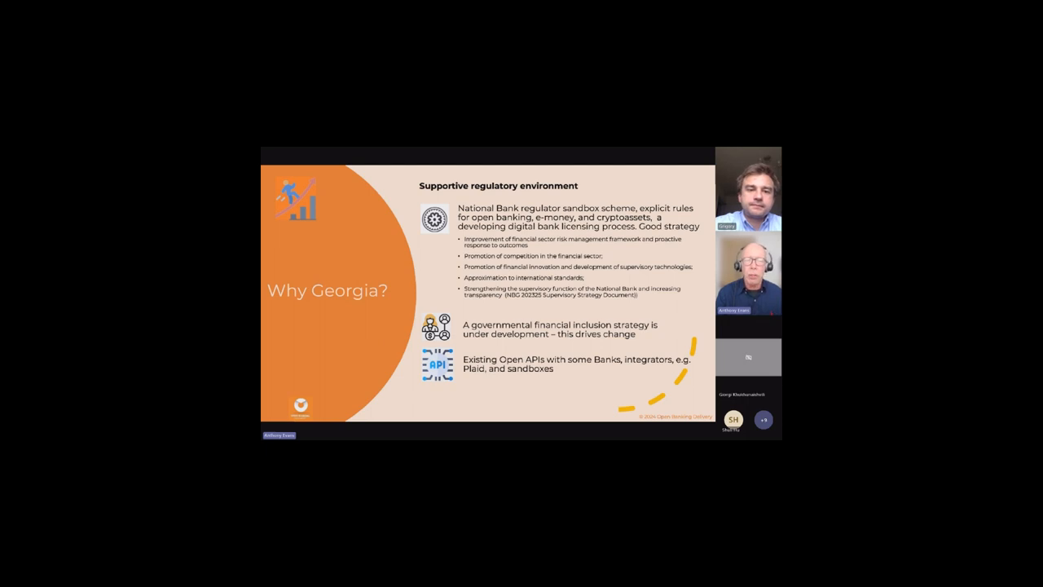
- Advance past the Development Index Score slide toward the Challenges slide
{"action": "key", "text": "Right"}
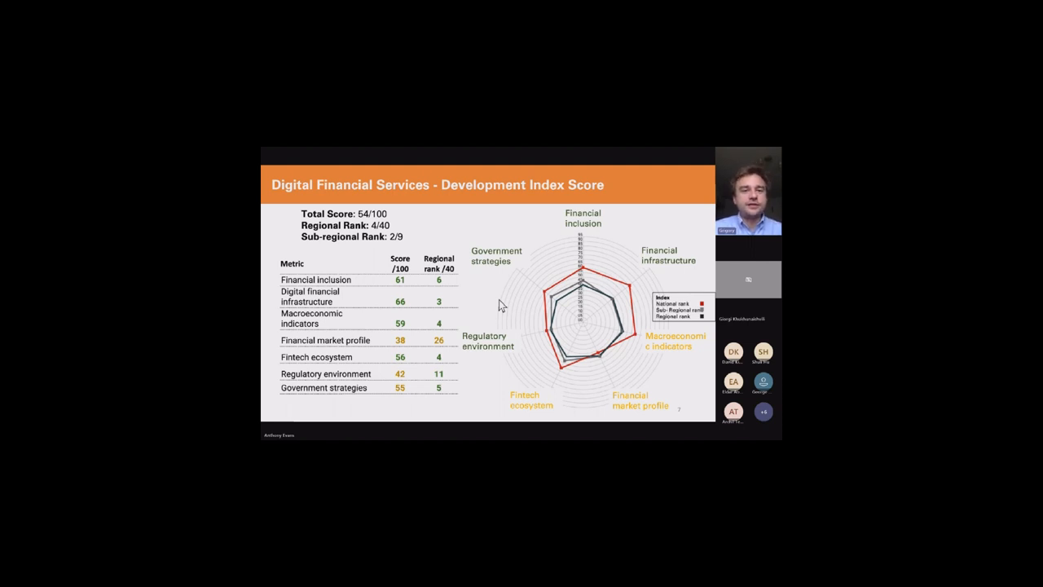
- Advance the deck toward the 'It doesn't always pay to be first!' slide
{"action": "key", "text": "Right"}
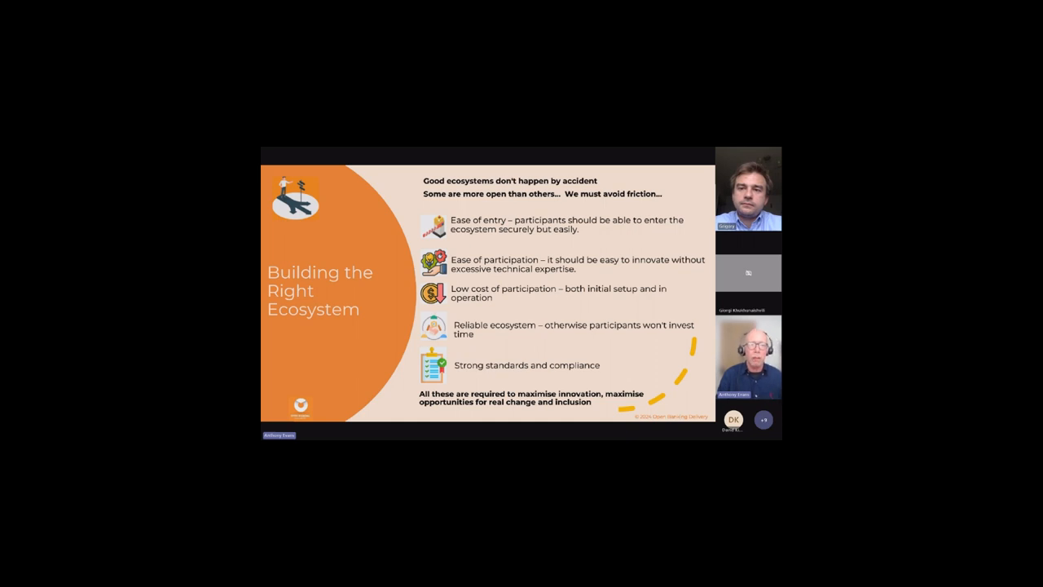
- Advance the shared deck to the 'Open Banking is getting bigger!' slide
{"action": "left_click", "coordinate": [497, 351]}
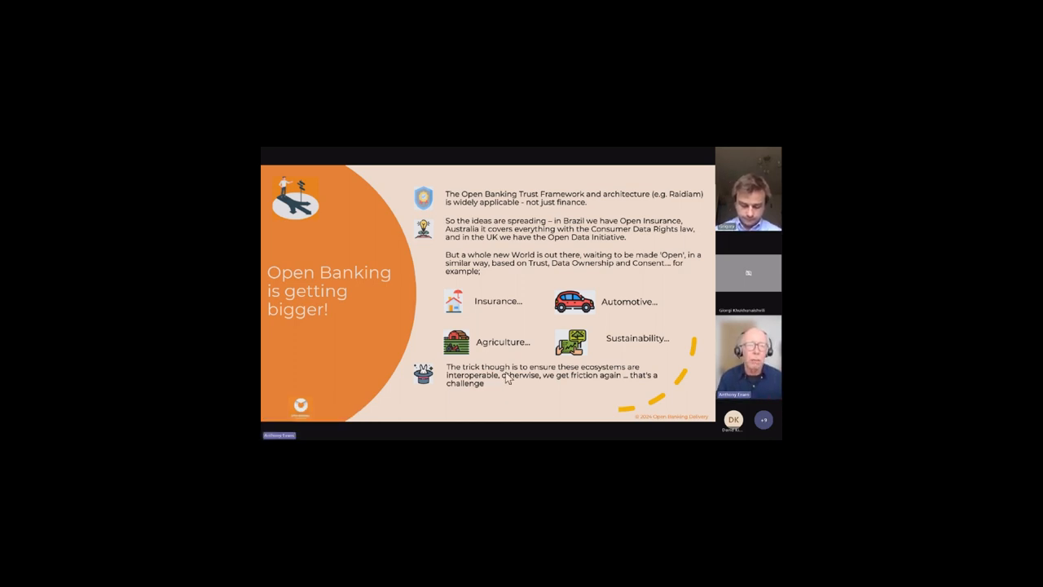
{"action": "left_click", "coordinate": [505, 371]}
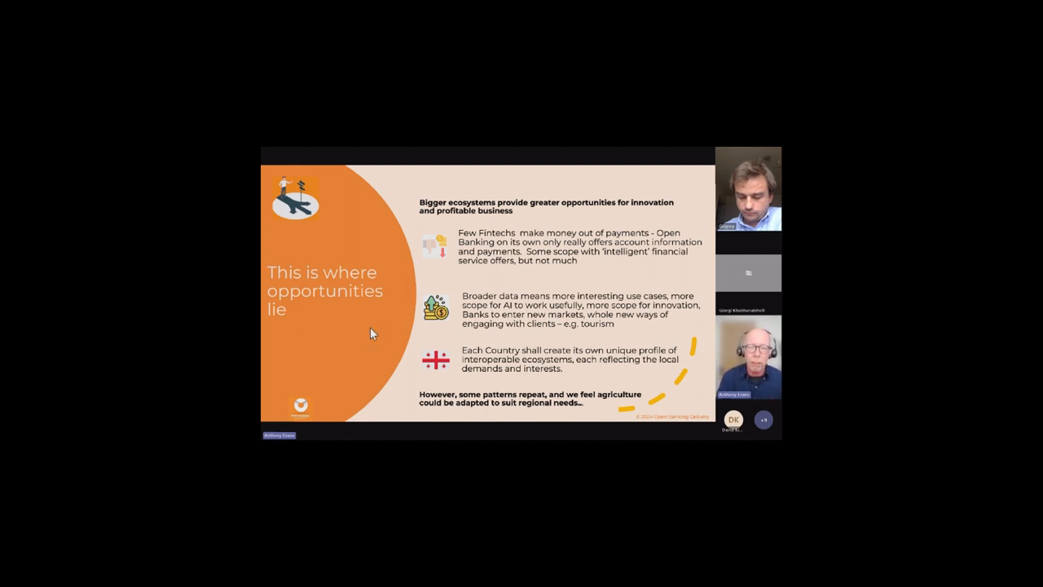
- Advance the deck to the Open, Agriculture and Sustainability slide
{"action": "left_click", "coordinate": [506, 326]}
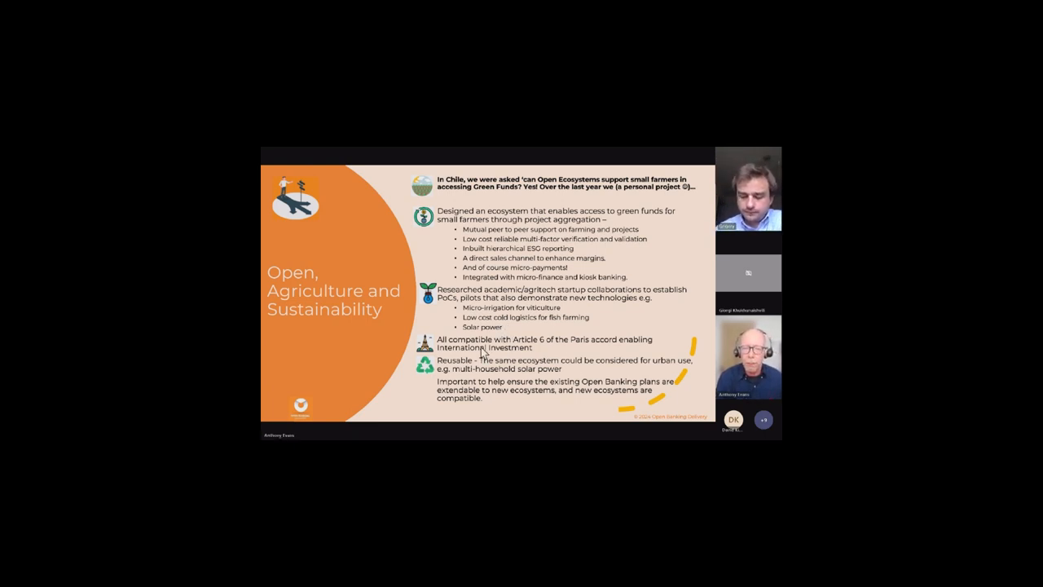
- Advance through Open and Education to the Summary slide 'Georgia can be an example for the World!'
{"action": "left_click", "coordinate": [484, 352]}
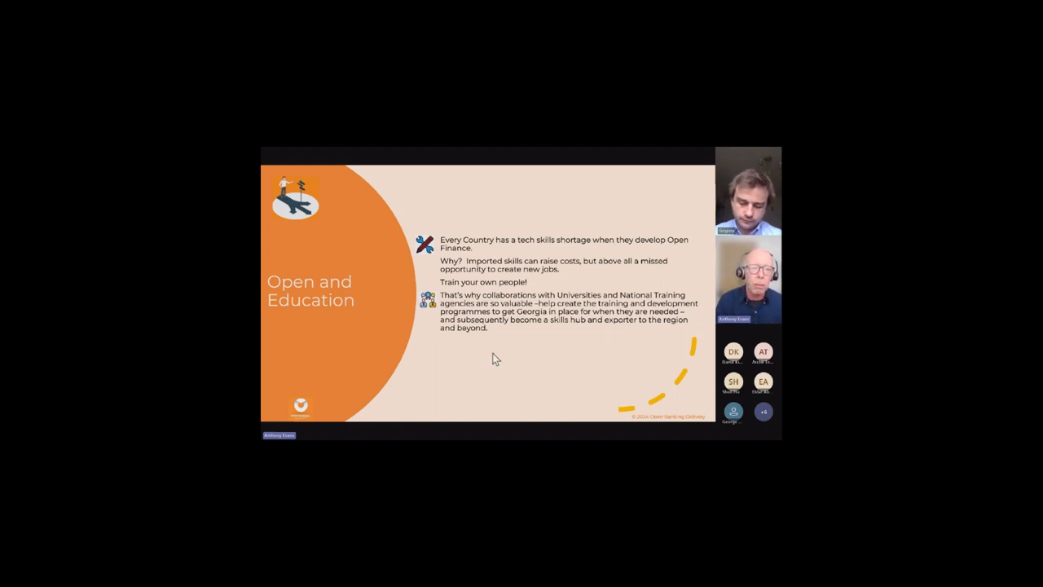
{"action": "key", "text": "Right"}
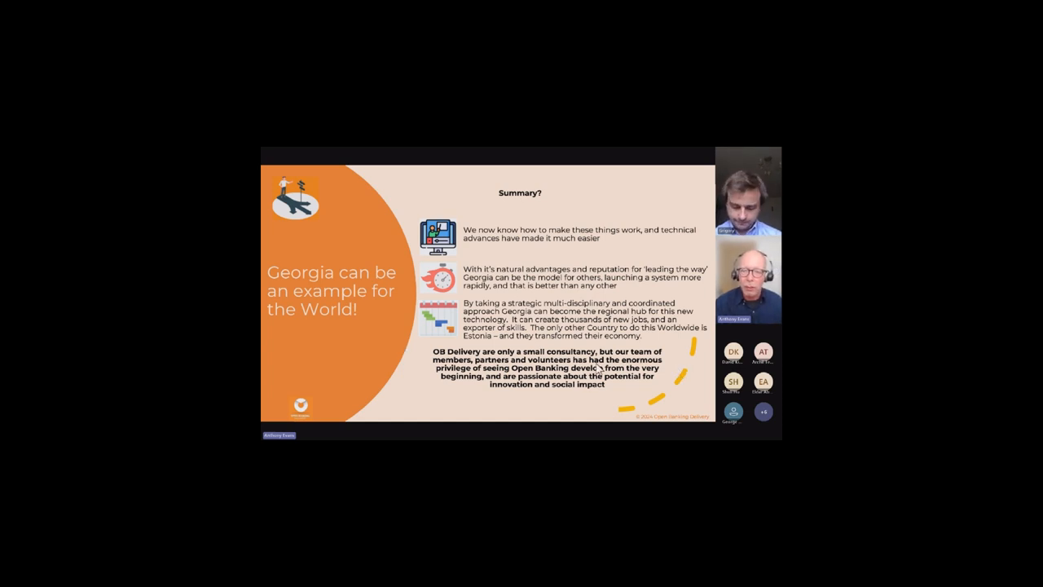
- Advance to the closing 'Thank you, and good luck! Questions?' slide with contact details
{"action": "key", "text": "Right"}
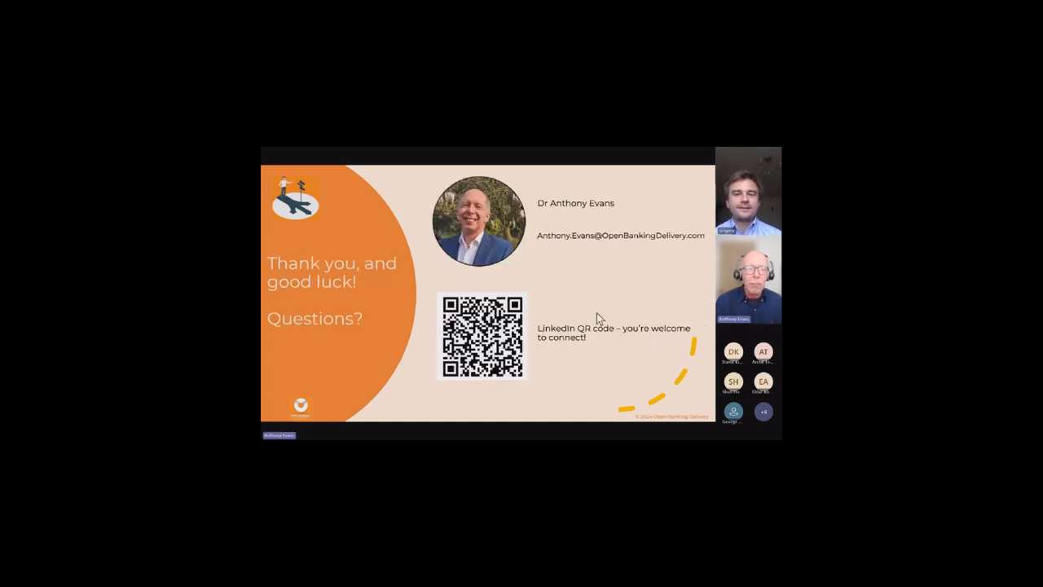